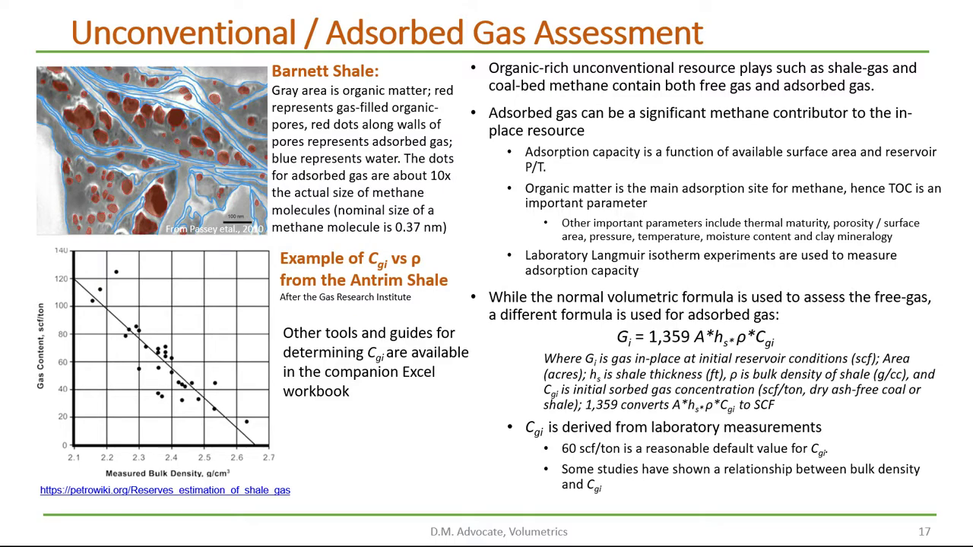
Step: Leave the PowerPoint slideshow (slide 17) and switch to the Excel workbook's 4 Adsorbed Gas sheet
{"action": "key", "text": "alt+Tab"}
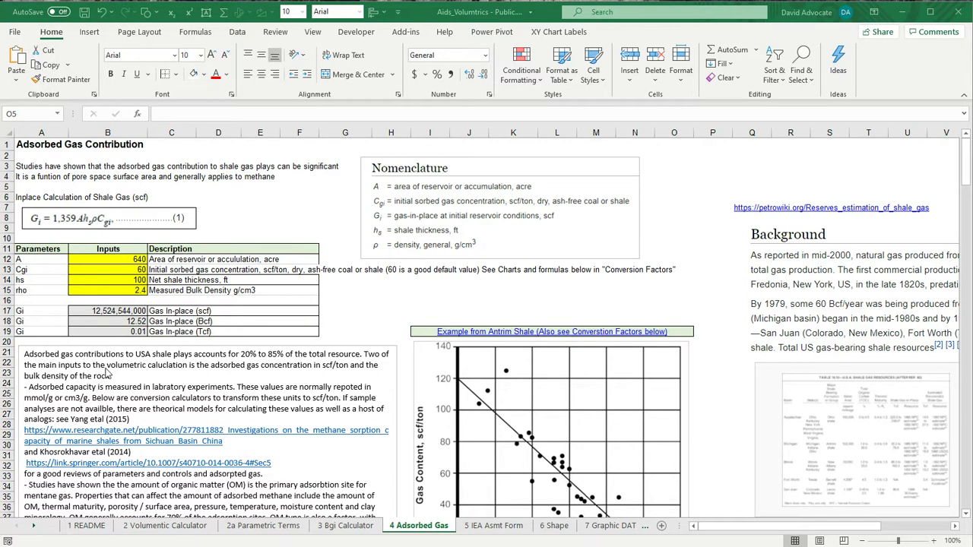
{"action": "scroll", "coordinate": [106, 372], "scroll_direction": "down", "scroll_amount": 3}
{"action": "scroll", "coordinate": [219, 407], "scroll_direction": "down", "scroll_amount": 2}
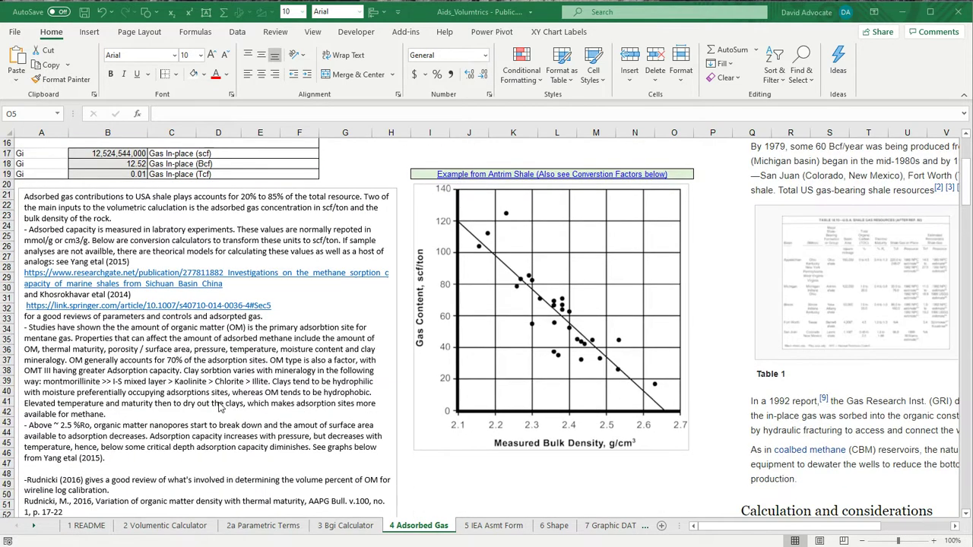
{"action": "scroll", "coordinate": [219, 407], "scroll_direction": "down", "scroll_amount": 1}
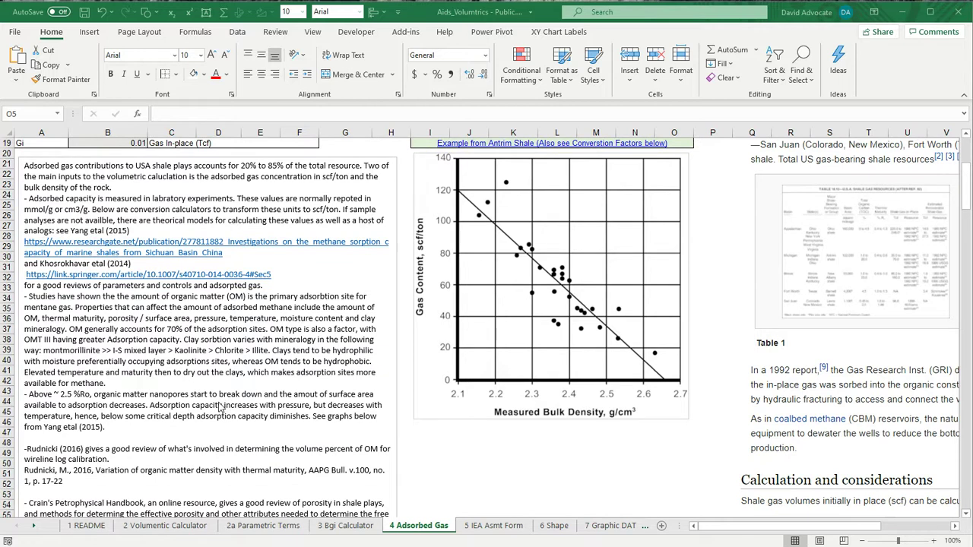
{"action": "scroll", "coordinate": [219, 407], "scroll_direction": "down", "scroll_amount": 1}
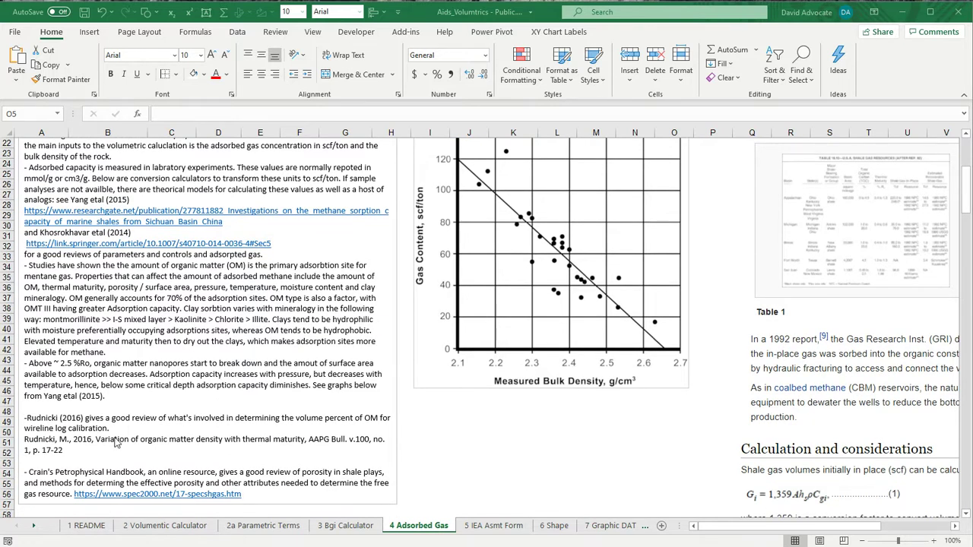
{"action": "scroll", "coordinate": [121, 441], "scroll_direction": "up", "scroll_amount": 7}
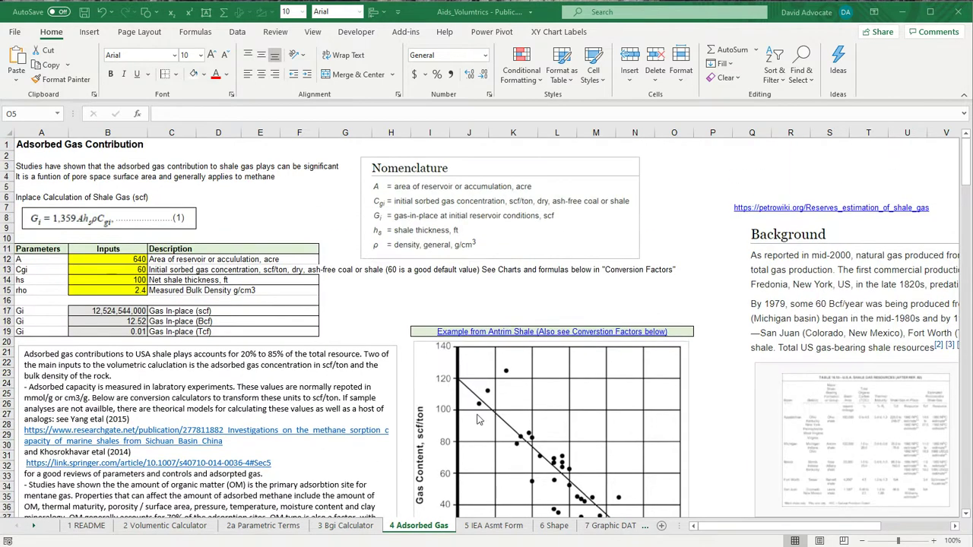
{"action": "scroll", "coordinate": [622, 348], "scroll_direction": "down", "scroll_amount": 3}
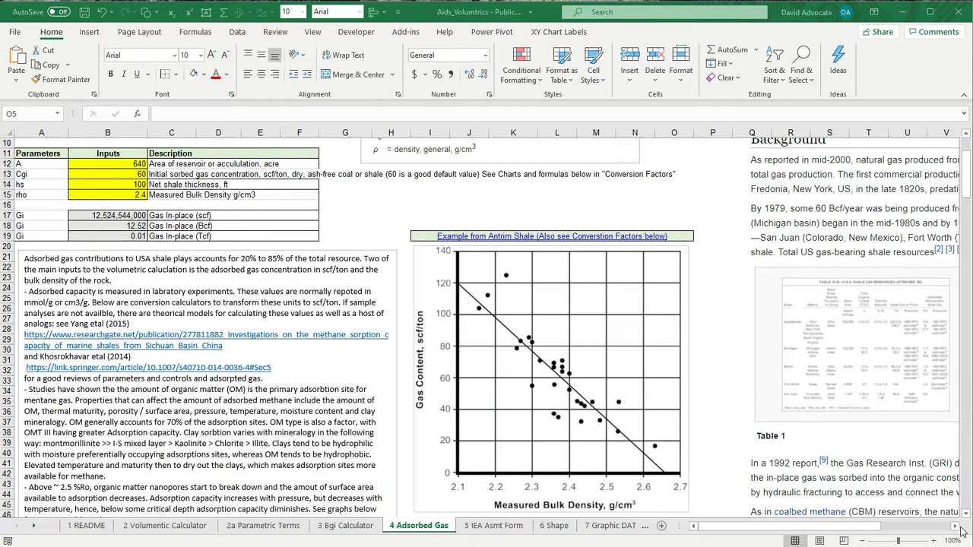
Step: Return to active cell O5, then scroll down to the Conversion Factors showing 60 scf/ton as 125 MMSCF per foot-section
{"action": "key", "text": "ctrl+BackSpace"}
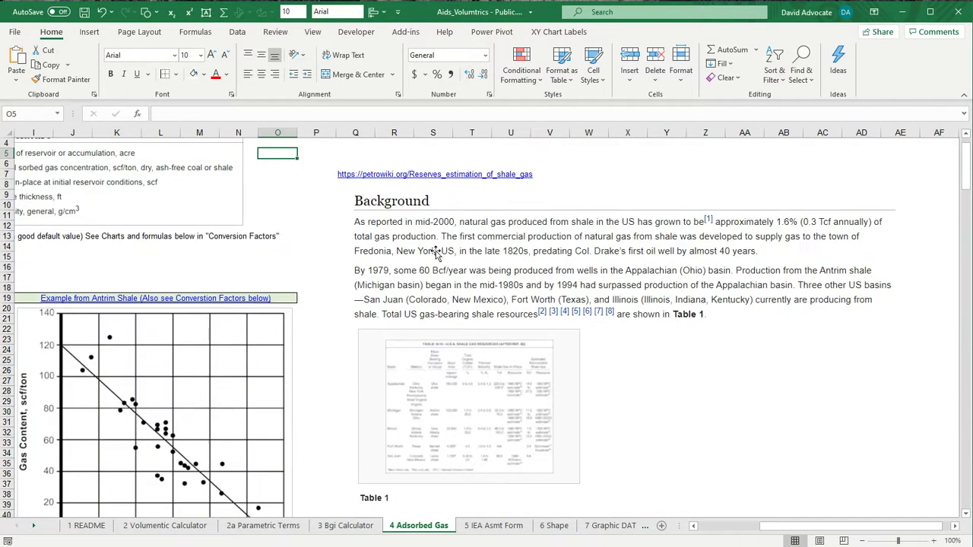
{"action": "scroll", "coordinate": [500, 275], "scroll_direction": "down", "scroll_amount": 5}
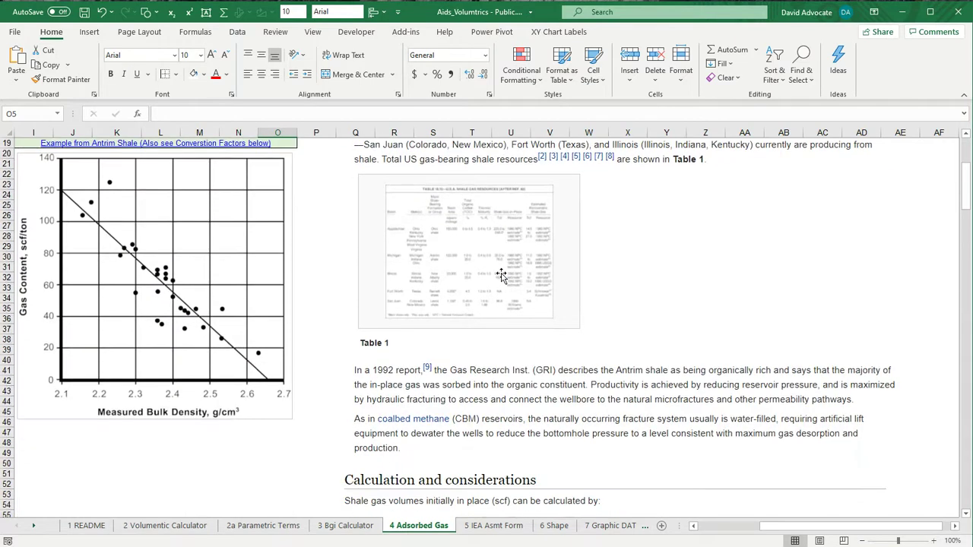
{"action": "scroll", "coordinate": [501, 276], "scroll_direction": "down", "scroll_amount": 5}
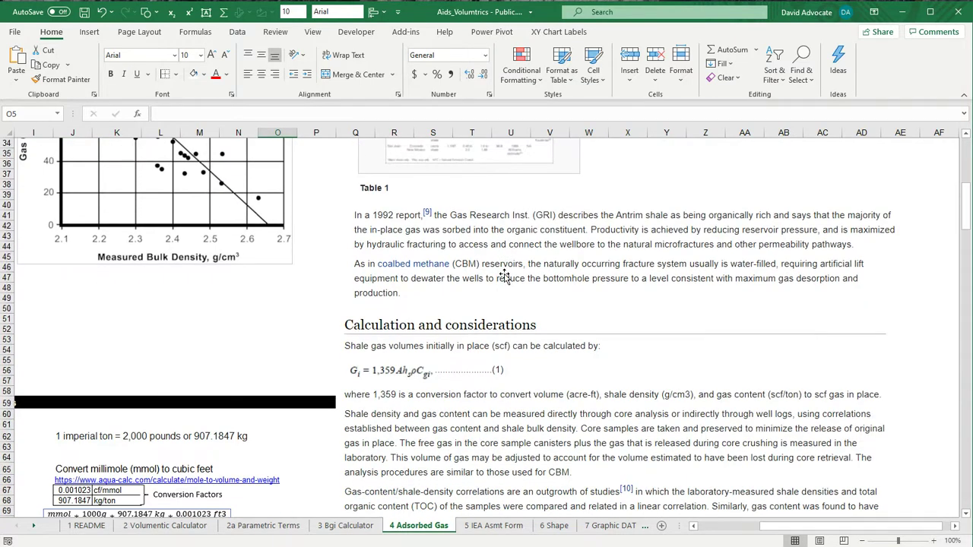
{"action": "scroll", "coordinate": [503, 275], "scroll_direction": "down", "scroll_amount": 10}
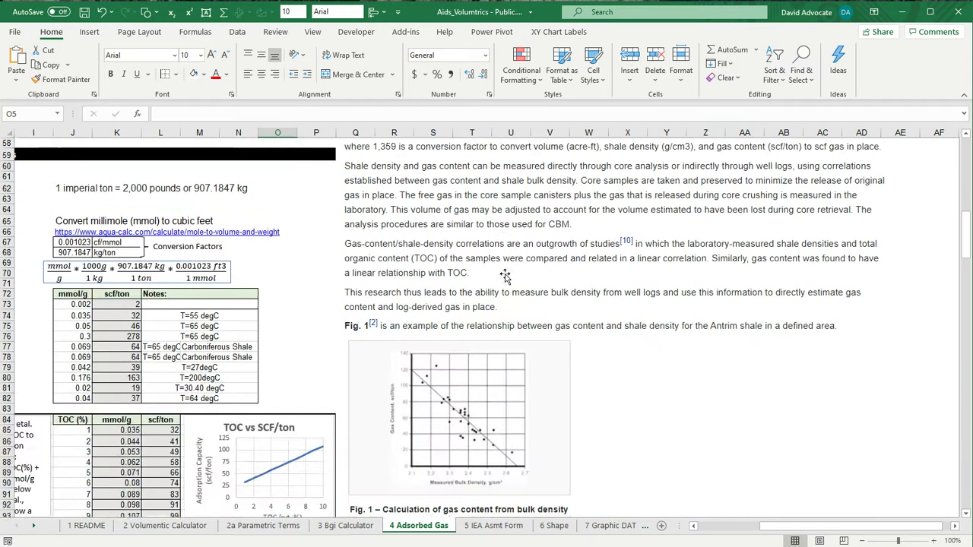
{"action": "scroll", "coordinate": [504, 275], "scroll_direction": "down", "scroll_amount": 5}
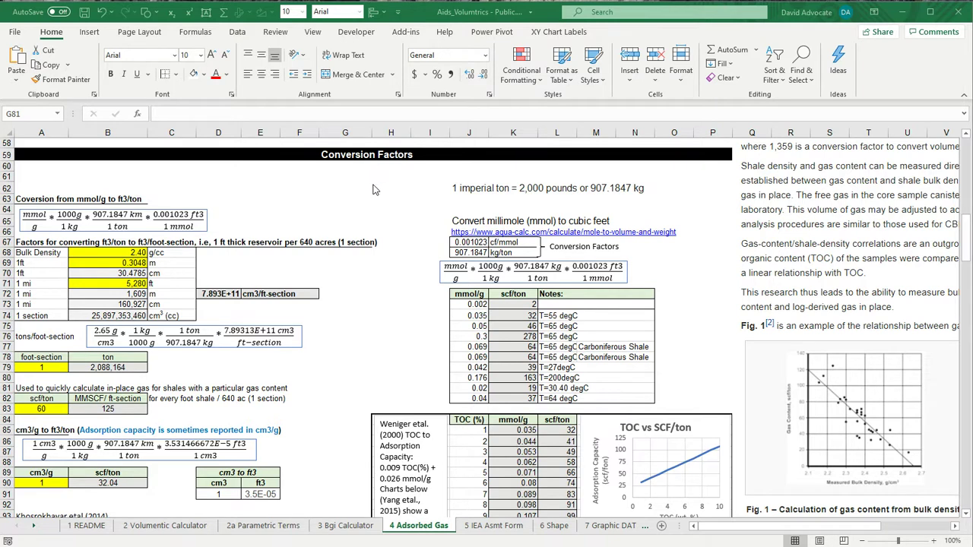
{"action": "scroll", "coordinate": [409, 427], "scroll_direction": "down", "scroll_amount": 2}
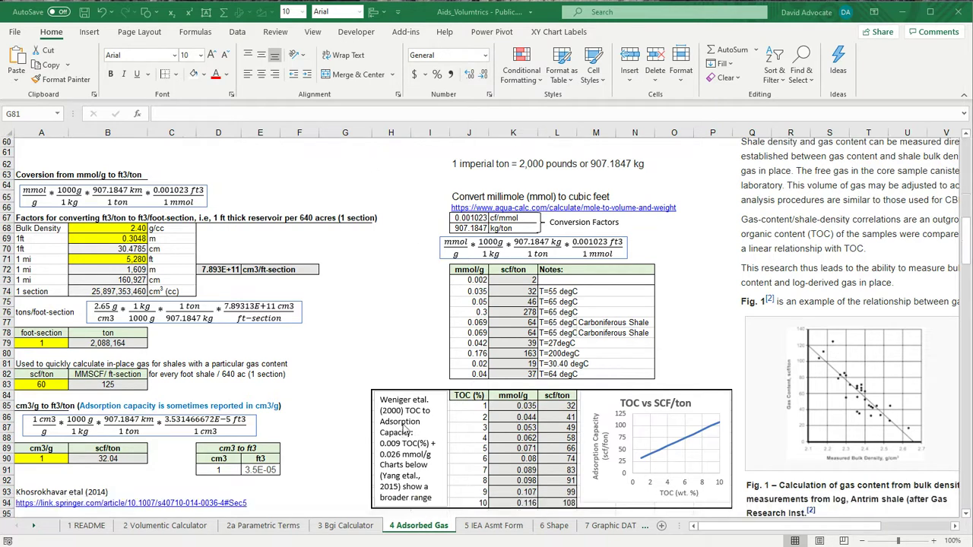
{"action": "scroll", "coordinate": [409, 424], "scroll_direction": "down", "scroll_amount": 6}
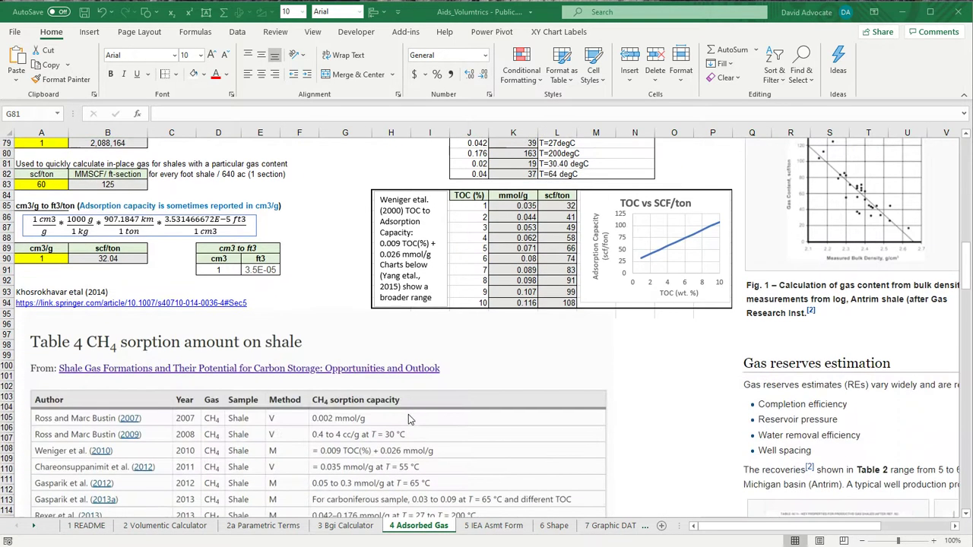
{"action": "scroll", "coordinate": [409, 418], "scroll_direction": "down", "scroll_amount": 3}
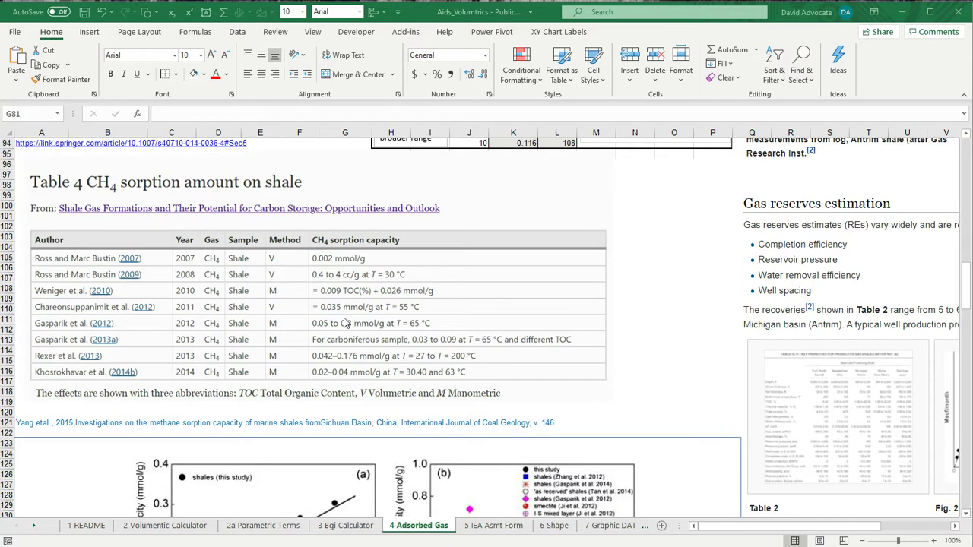
{"action": "scroll", "coordinate": [344, 321], "scroll_direction": "up", "scroll_amount": 5}
{"action": "scroll", "coordinate": [344, 323], "scroll_direction": "up", "scroll_amount": 4}
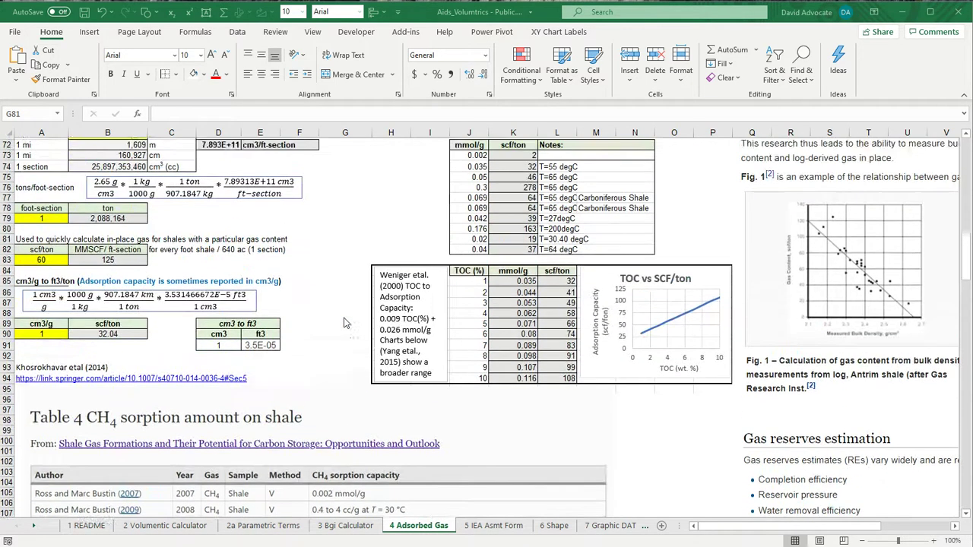
{"action": "scroll", "coordinate": [344, 323], "scroll_direction": "down", "scroll_amount": 5}
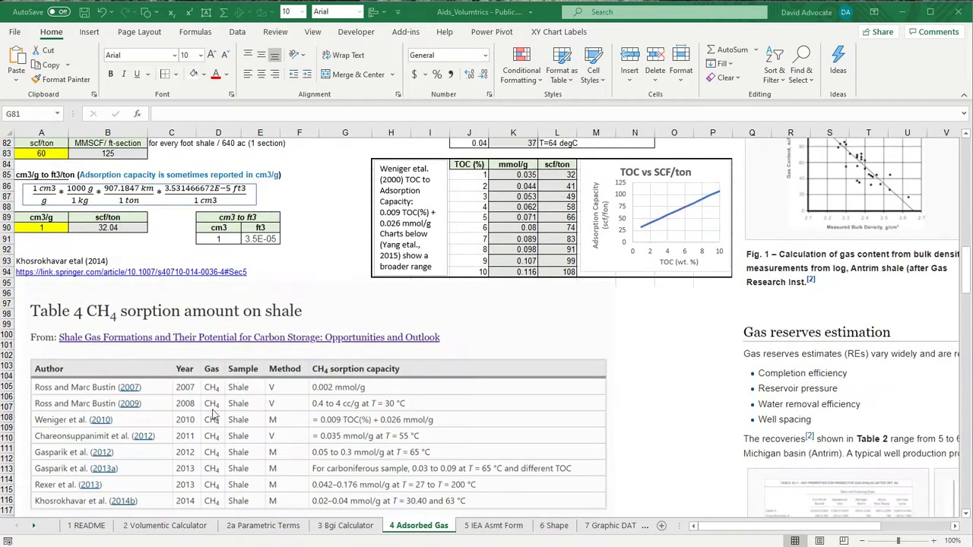
{"action": "scroll", "coordinate": [585, 242], "scroll_direction": "up", "scroll_amount": 2}
{"action": "scroll", "coordinate": [585, 242], "scroll_direction": "up", "scroll_amount": 4}
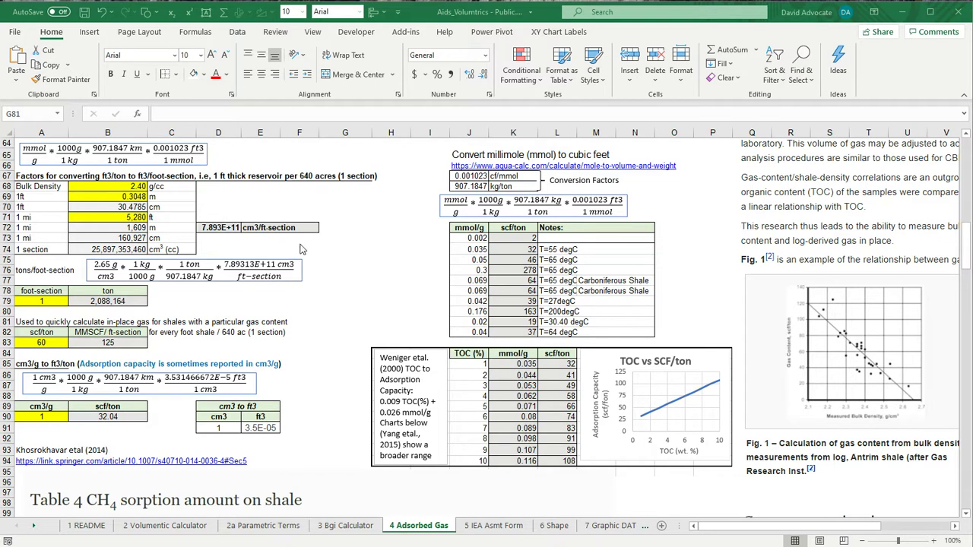
{"action": "scroll", "coordinate": [201, 228], "scroll_direction": "up", "scroll_amount": 1}
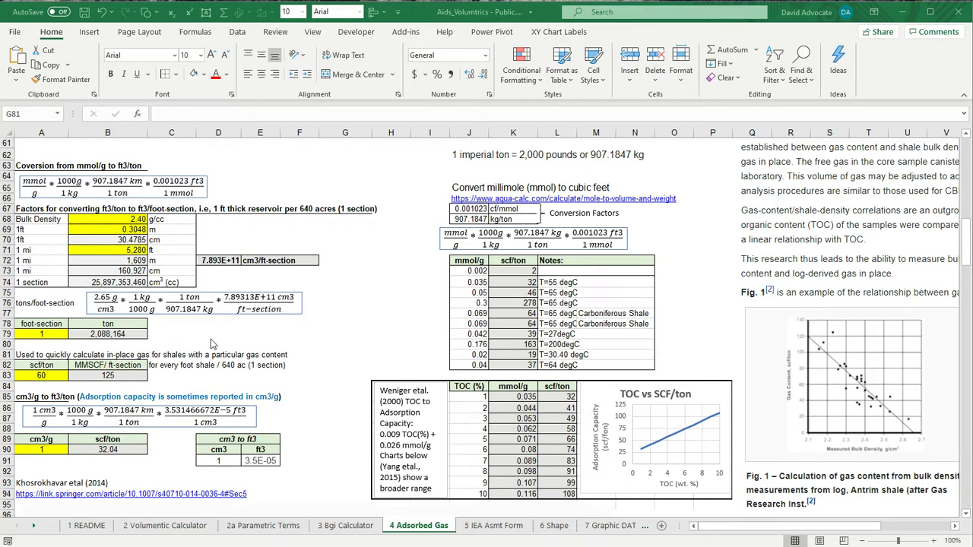
{"action": "scroll", "coordinate": [213, 344], "scroll_direction": "down", "scroll_amount": 3}
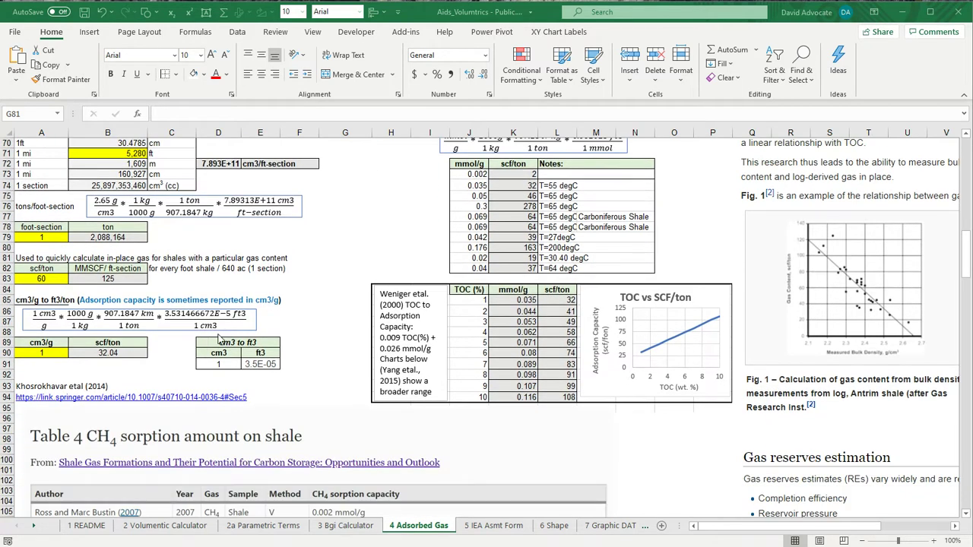
{"action": "scroll", "coordinate": [259, 359], "scroll_direction": "down", "scroll_amount": 2}
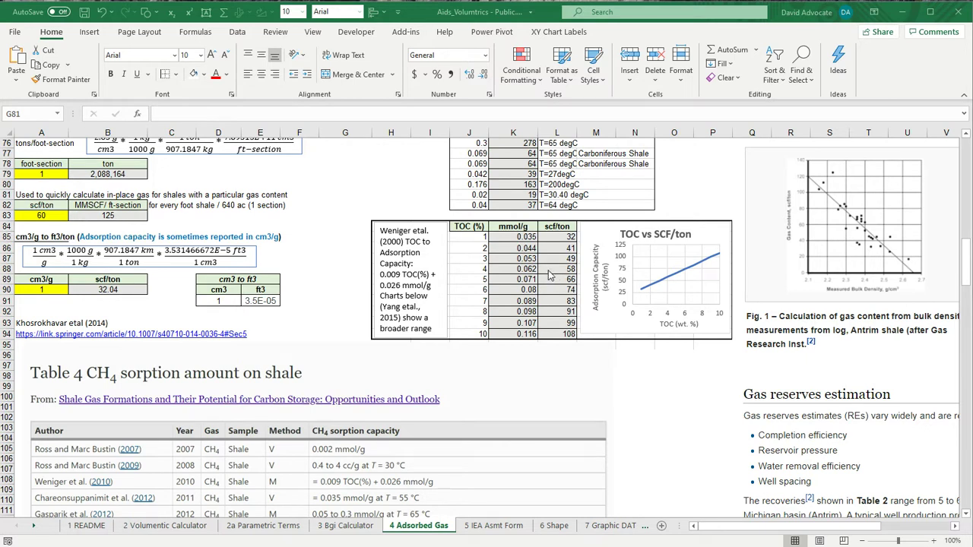
{"action": "scroll", "coordinate": [42, 395], "scroll_direction": "up", "scroll_amount": 2}
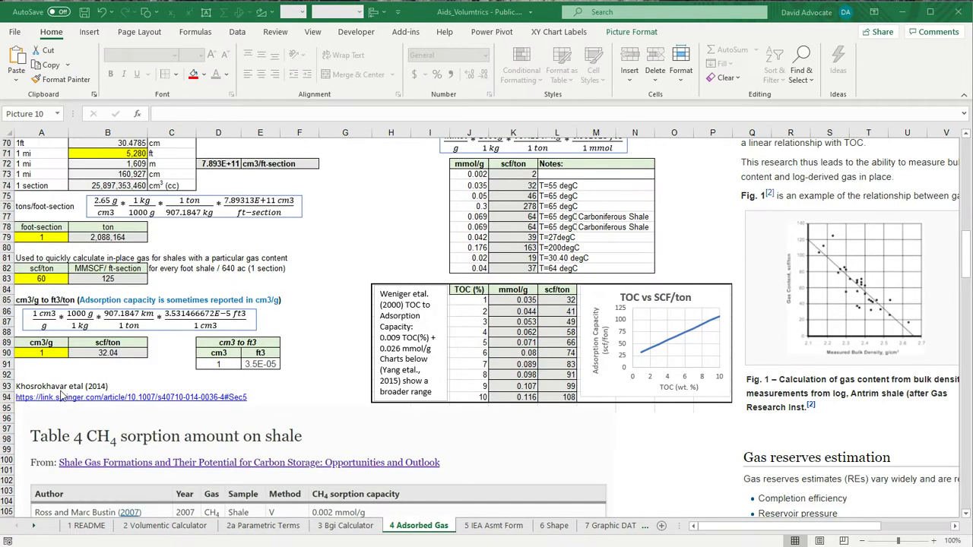
{"action": "scroll", "coordinate": [122, 415], "scroll_direction": "down", "scroll_amount": 3}
{"action": "scroll", "coordinate": [122, 415], "scroll_direction": "down", "scroll_amount": 4}
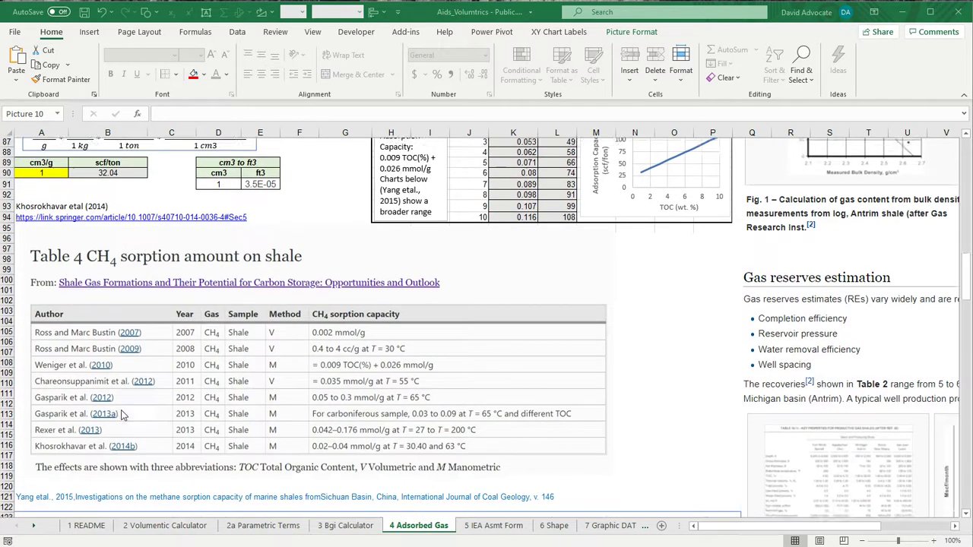
{"action": "scroll", "coordinate": [122, 416], "scroll_direction": "down", "scroll_amount": 5}
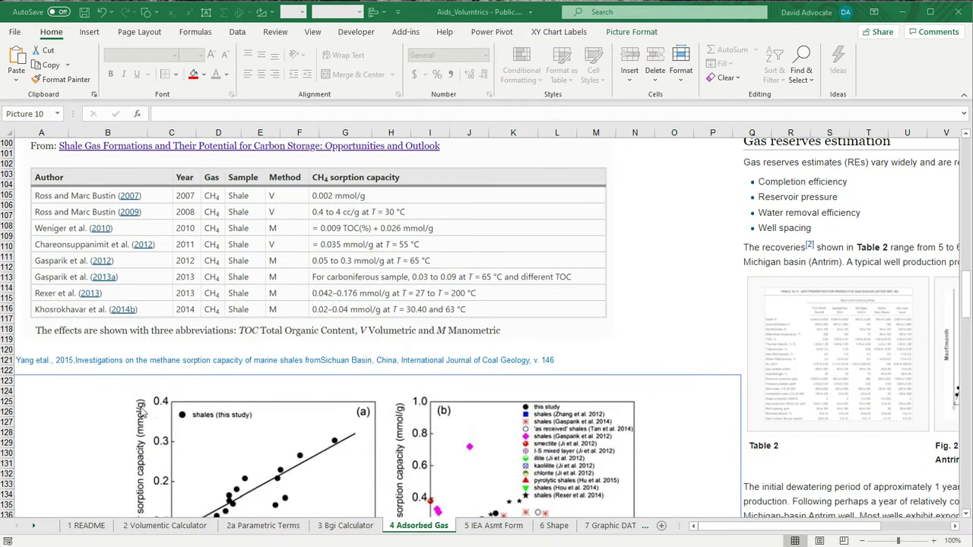
{"action": "scroll", "coordinate": [142, 411], "scroll_direction": "down", "scroll_amount": 1}
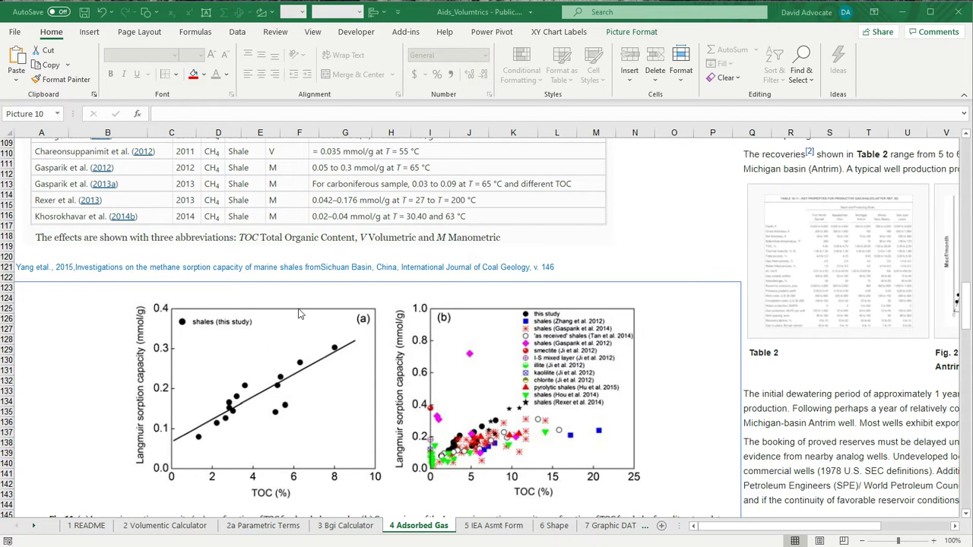
{"action": "scroll", "coordinate": [313, 313], "scroll_direction": "down", "scroll_amount": 3}
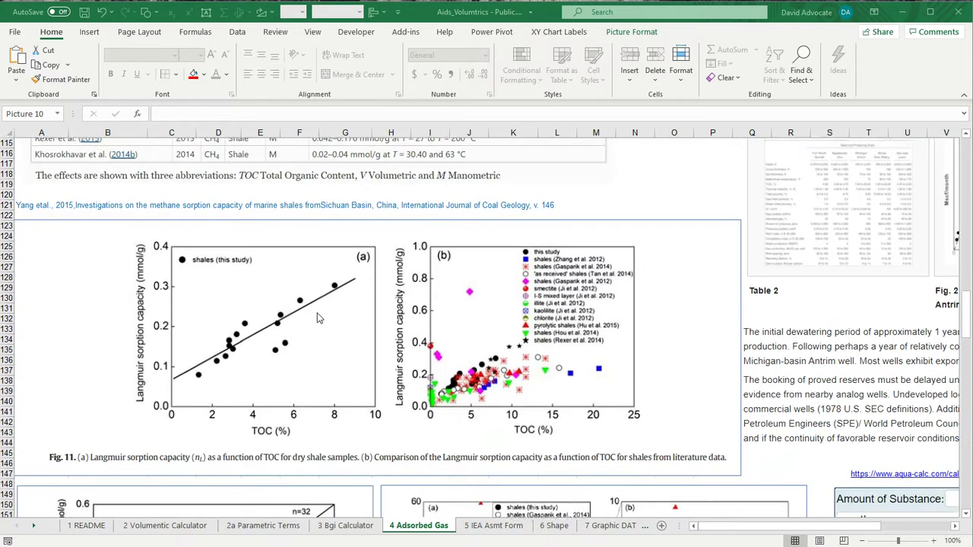
{"action": "scroll", "coordinate": [317, 313], "scroll_direction": "down", "scroll_amount": 1}
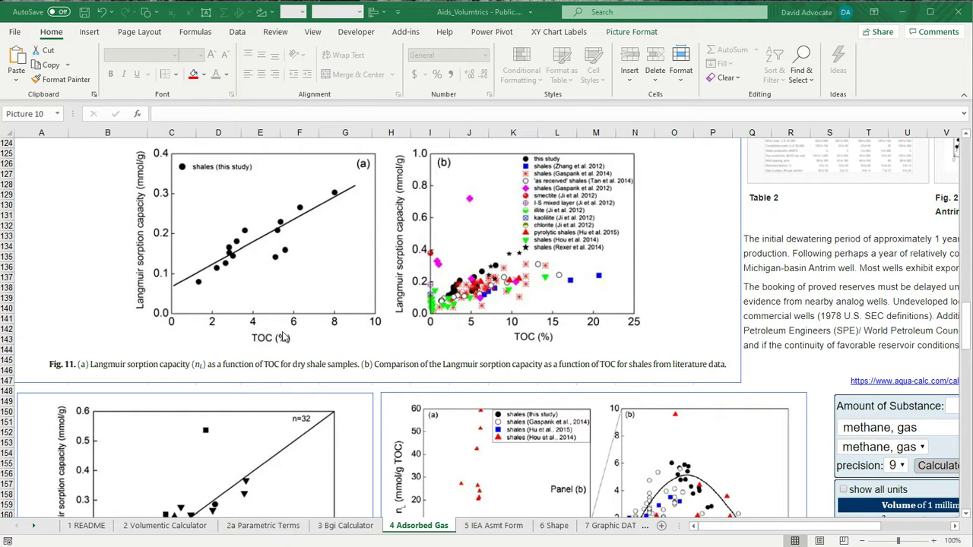
{"action": "scroll", "coordinate": [283, 338], "scroll_direction": "down", "scroll_amount": 5}
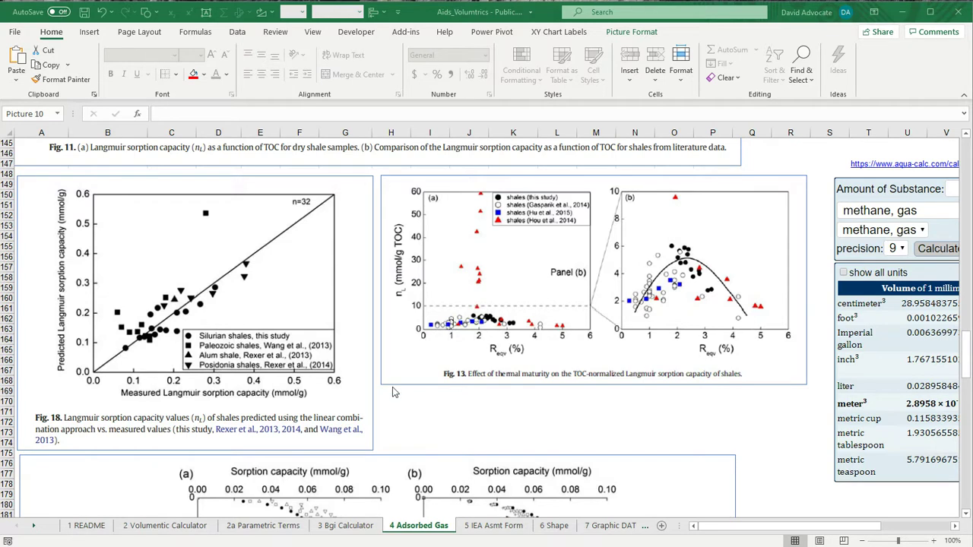
{"action": "scroll", "coordinate": [393, 392], "scroll_direction": "down", "scroll_amount": 4}
{"action": "scroll", "coordinate": [394, 393], "scroll_direction": "down", "scroll_amount": 3}
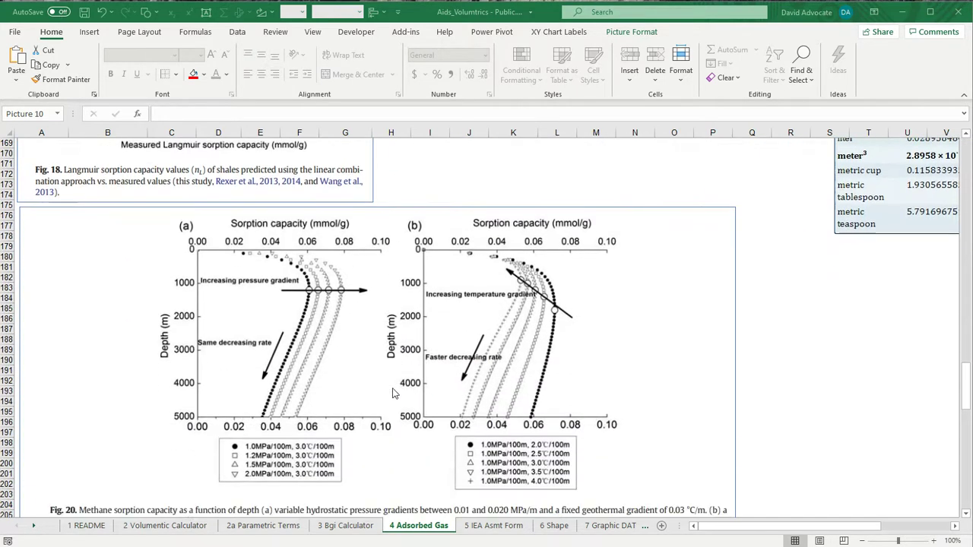
{"action": "scroll", "coordinate": [394, 392], "scroll_direction": "down", "scroll_amount": 2}
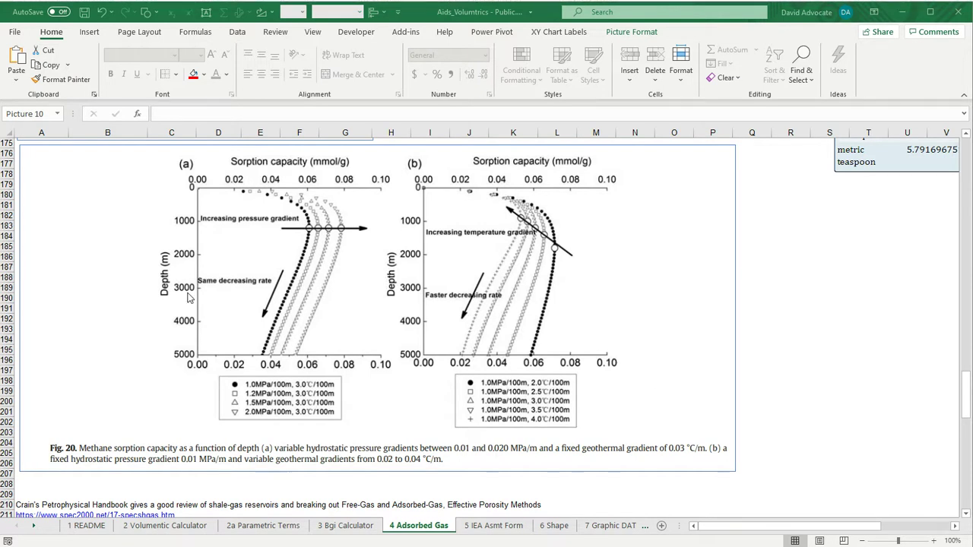
{"action": "scroll", "coordinate": [189, 298], "scroll_direction": "up", "scroll_amount": 5}
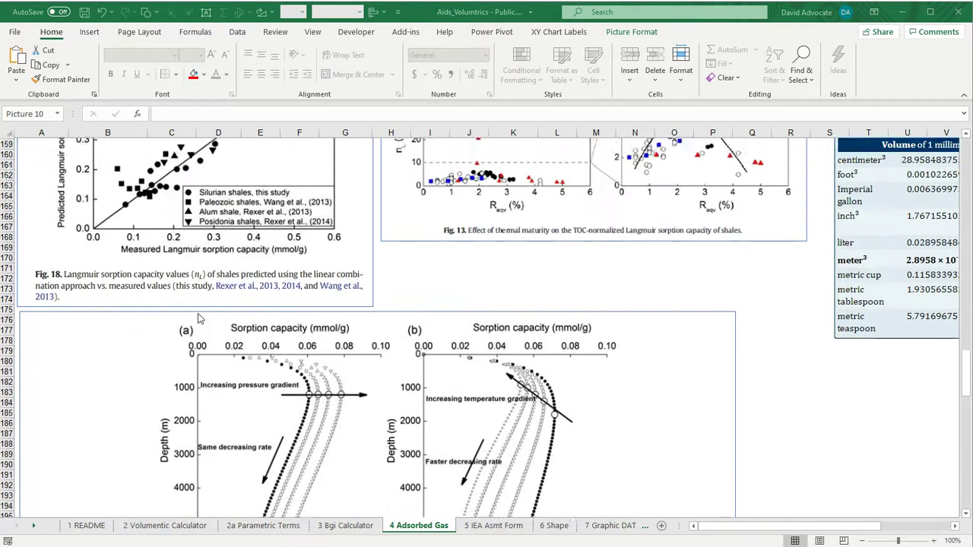
{"action": "scroll", "coordinate": [199, 320], "scroll_direction": "up", "scroll_amount": 12}
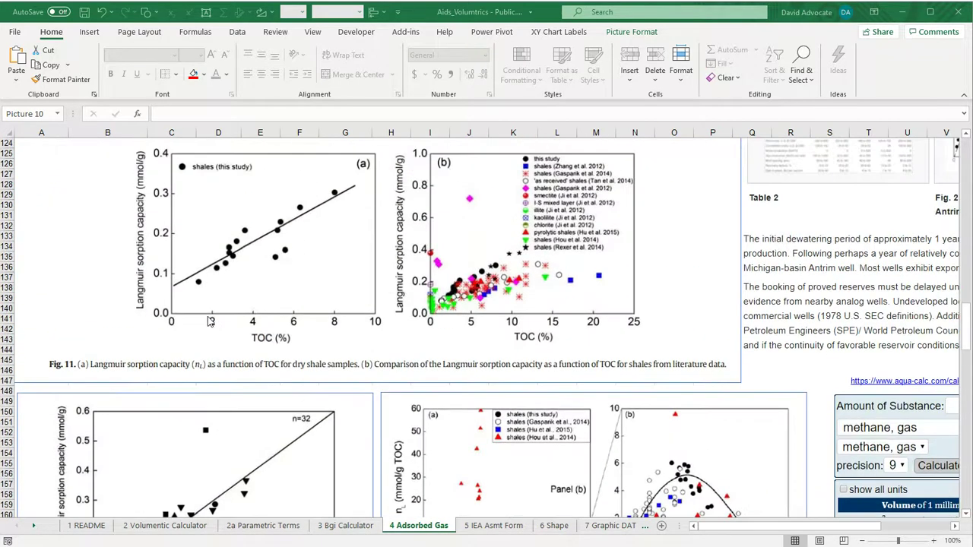
{"action": "scroll", "coordinate": [211, 322], "scroll_direction": "up", "scroll_amount": 6}
{"action": "scroll", "coordinate": [210, 322], "scroll_direction": "up", "scroll_amount": 12}
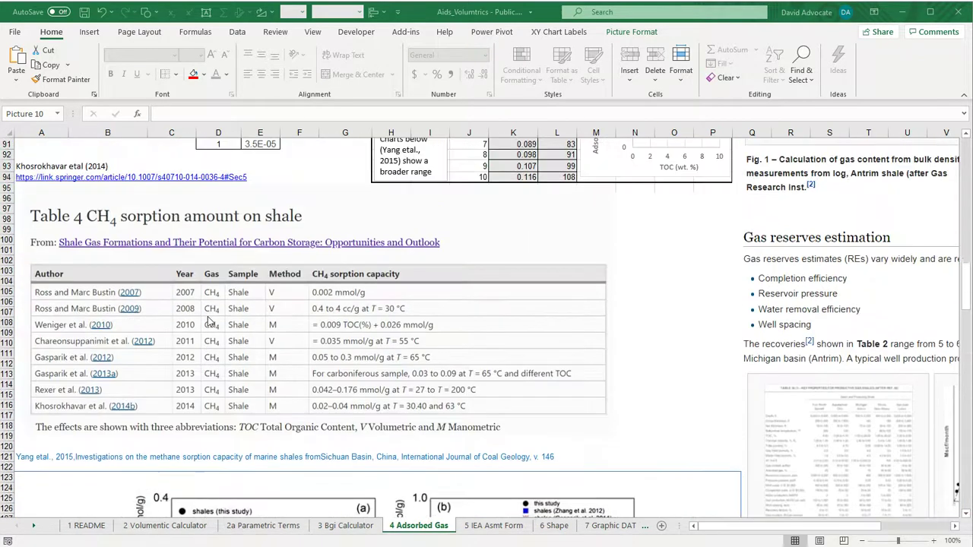
{"action": "scroll", "coordinate": [211, 321], "scroll_direction": "up", "scroll_amount": 15}
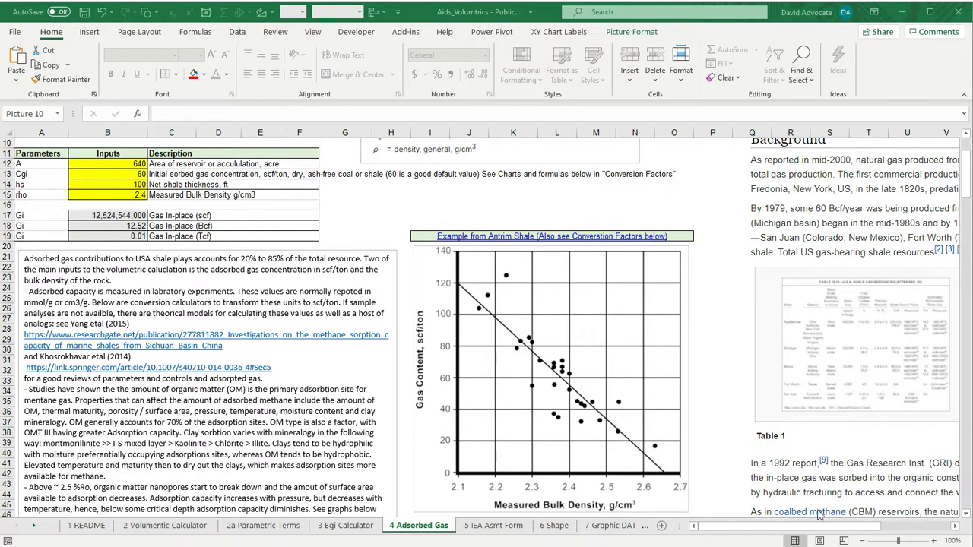
{"action": "scroll", "coordinate": [803, 393], "scroll_direction": "up", "scroll_amount": 3}
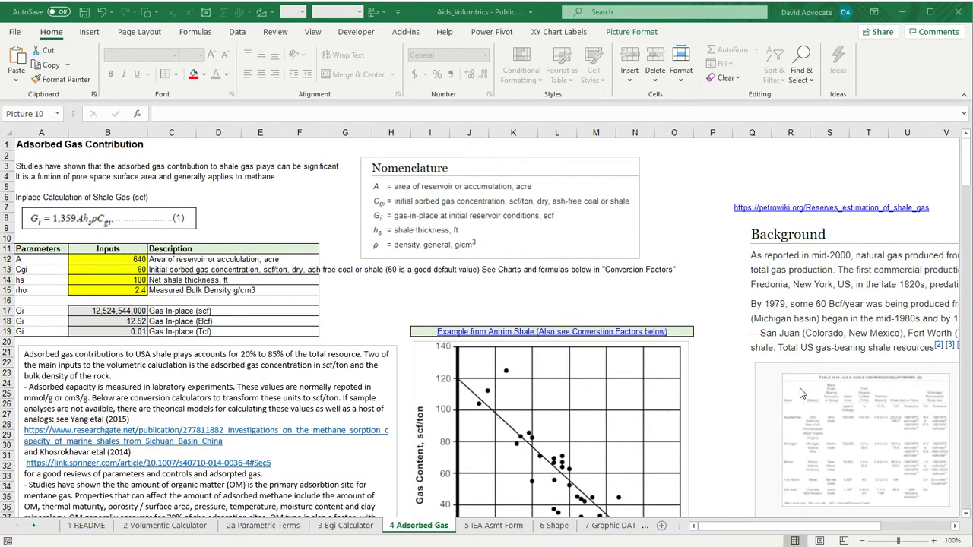